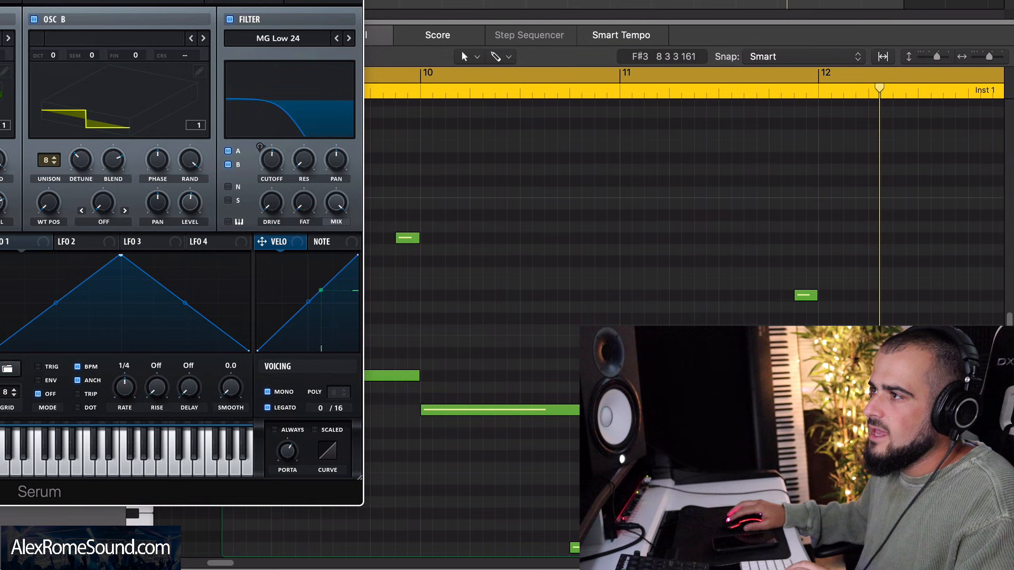
- Lengthen the short F#2 note to fill bar 9, play it, and restore its short length at the bar's end
key(super+w)
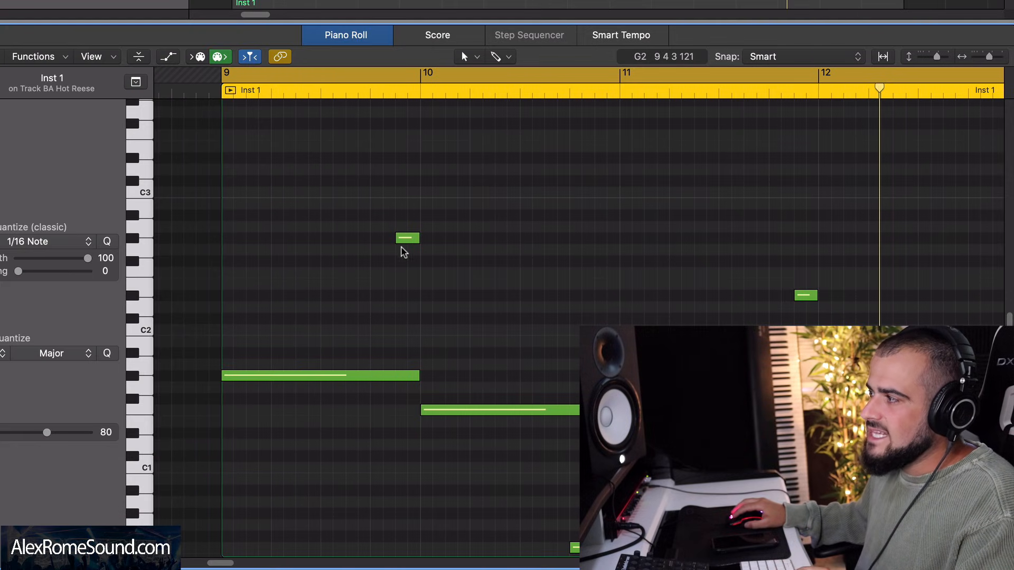
drag(398, 242, 222, 239)
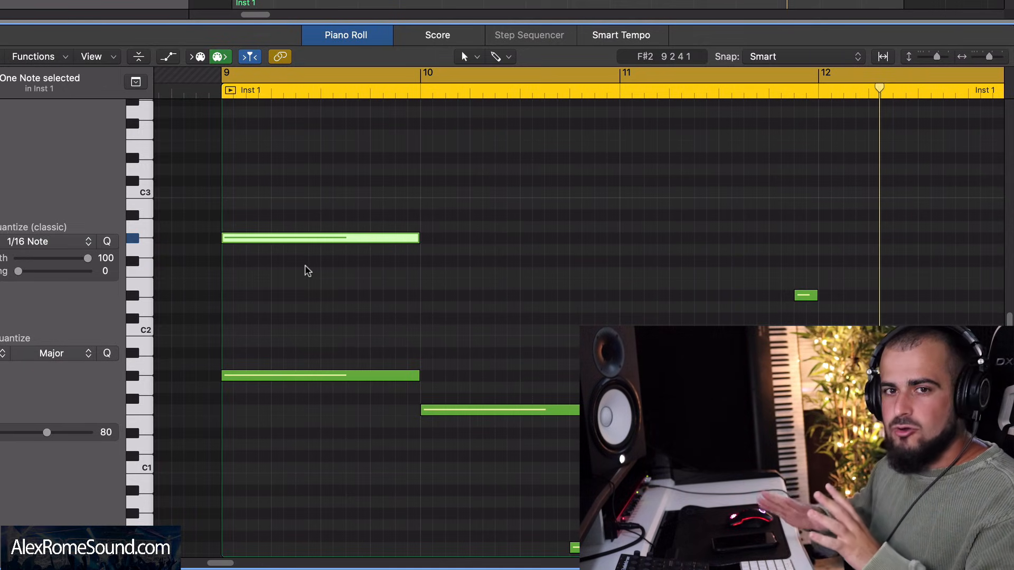
click(317, 320)
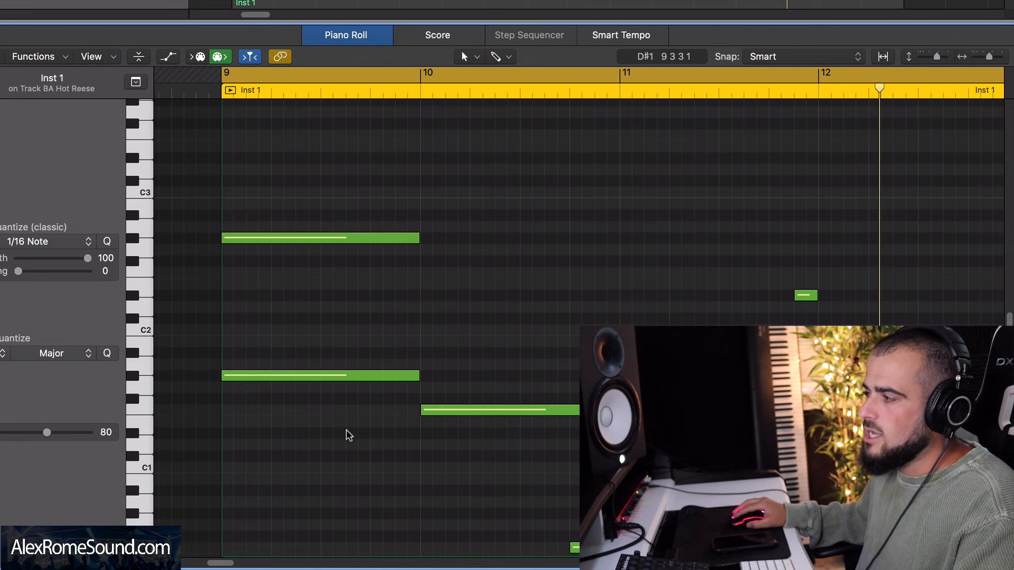
key(space)
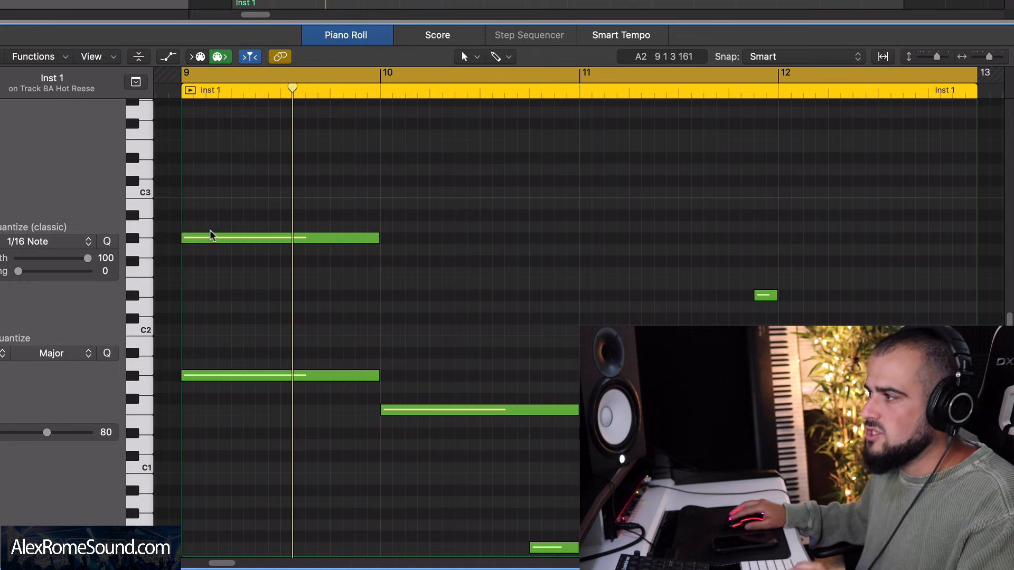
drag(183, 241, 356, 241)
- Examine the long note in bar 10 and the overlapping short low note beneath it, and play them
scroll(366, 299, down, 5)
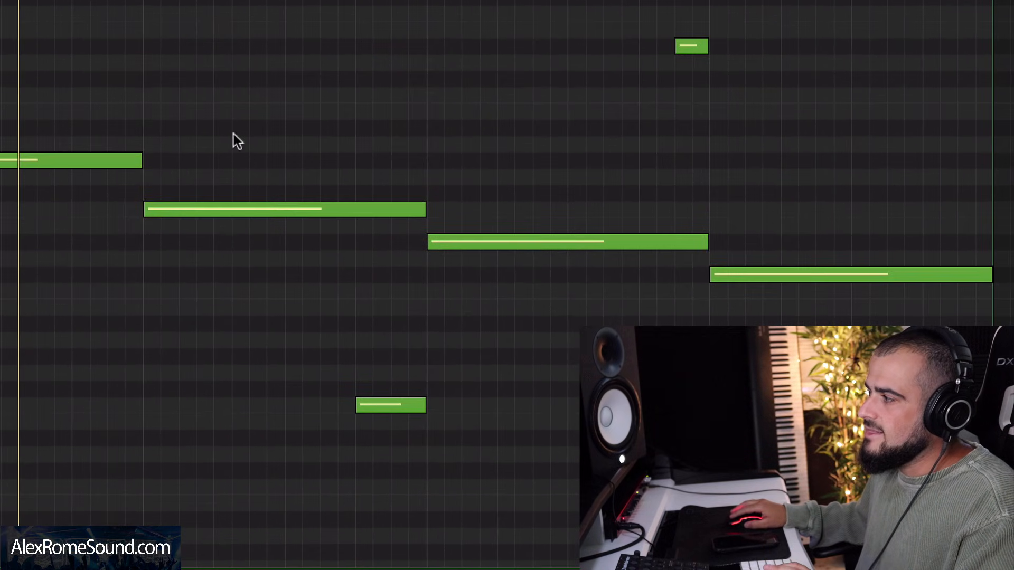
click(445, 304)
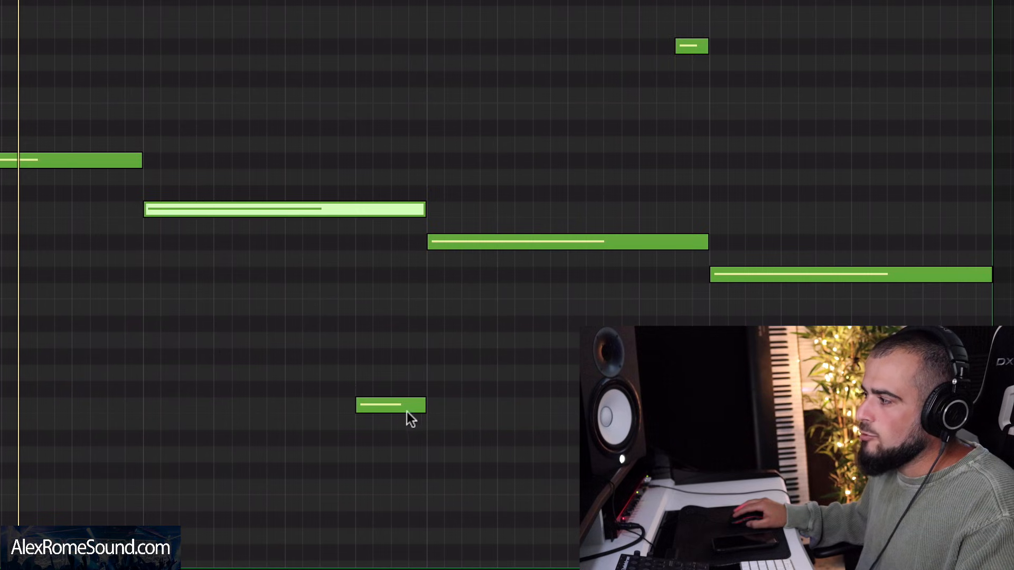
click(252, 421)
drag(268, 356, 382, 407)
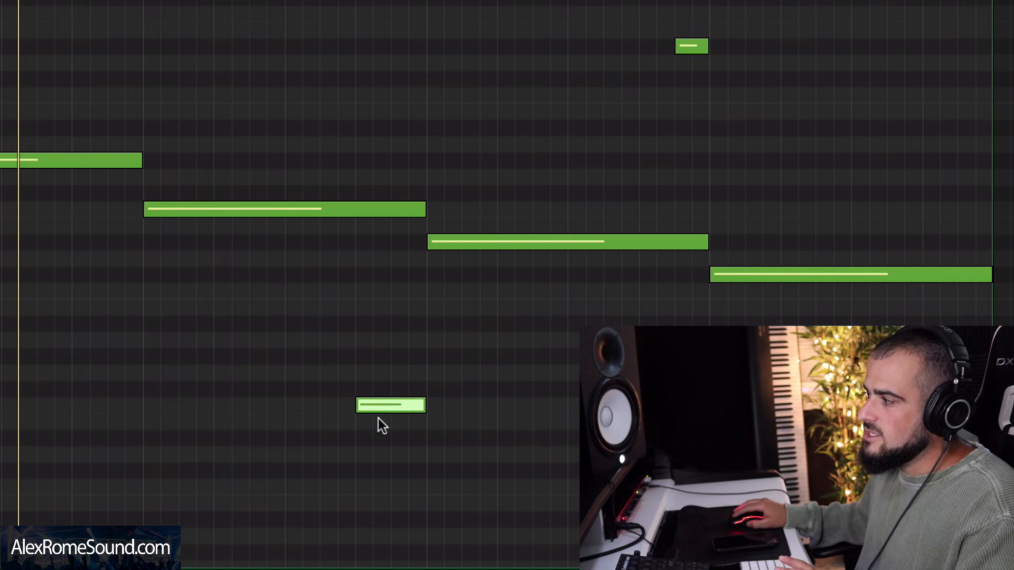
click(204, 210)
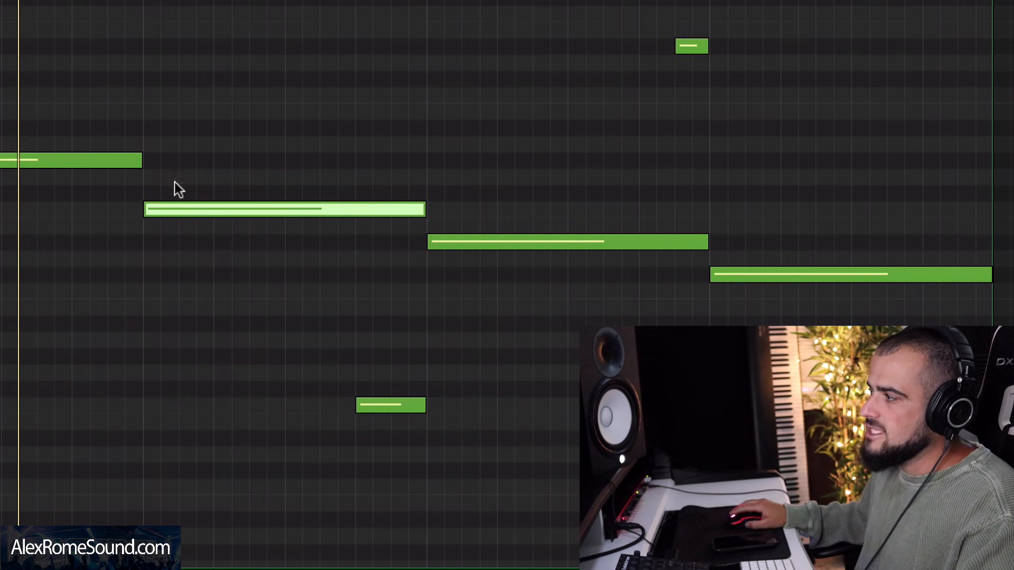
key(space)
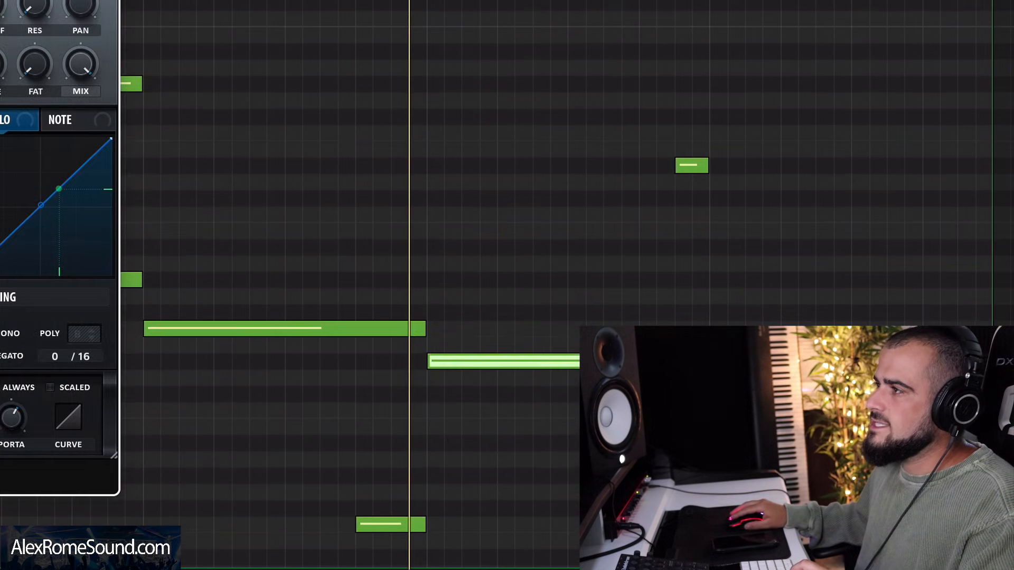
- Adjust Serum's portamento amount with Mono and Legato enabled, and play bar 10 to hear the glide
drag(53, 0, 95, 0)
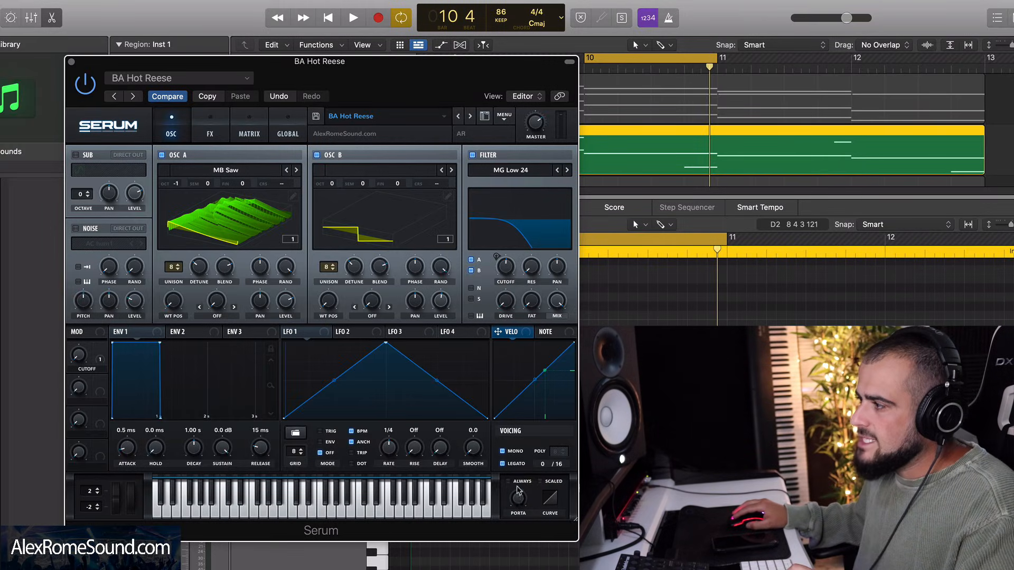
drag(518, 502, 516, 522)
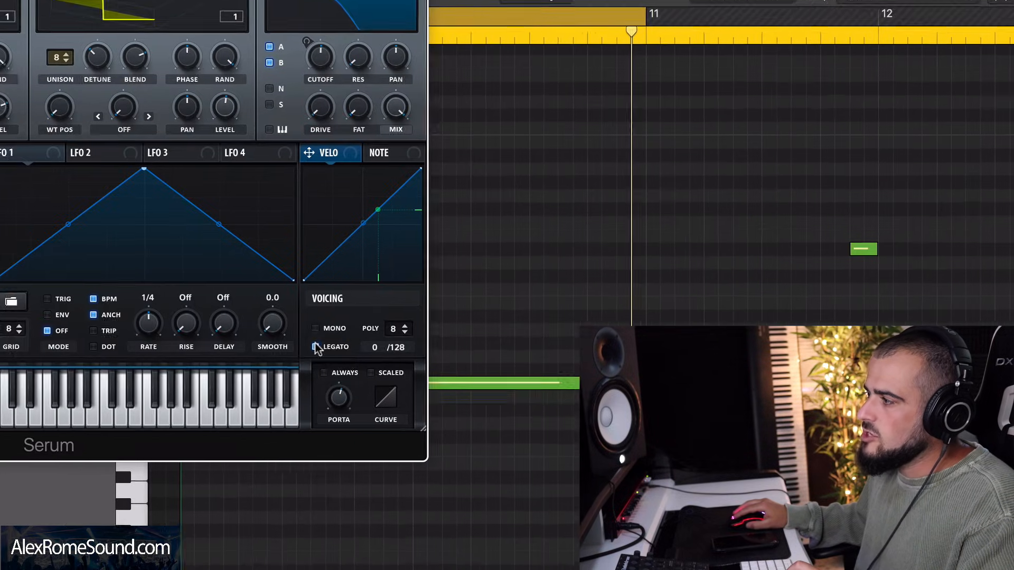
click(503, 452)
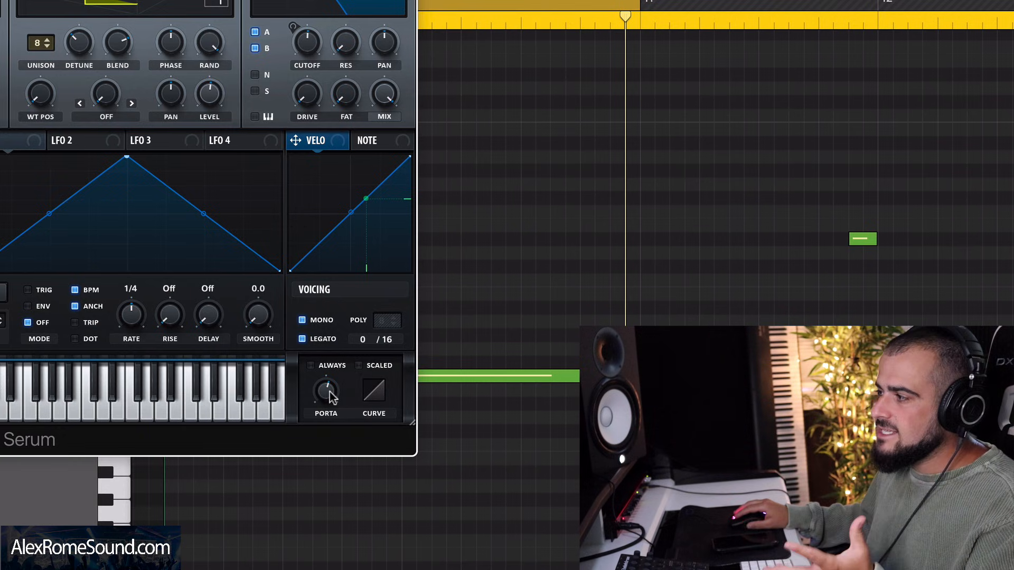
mouse_move(327, 406)
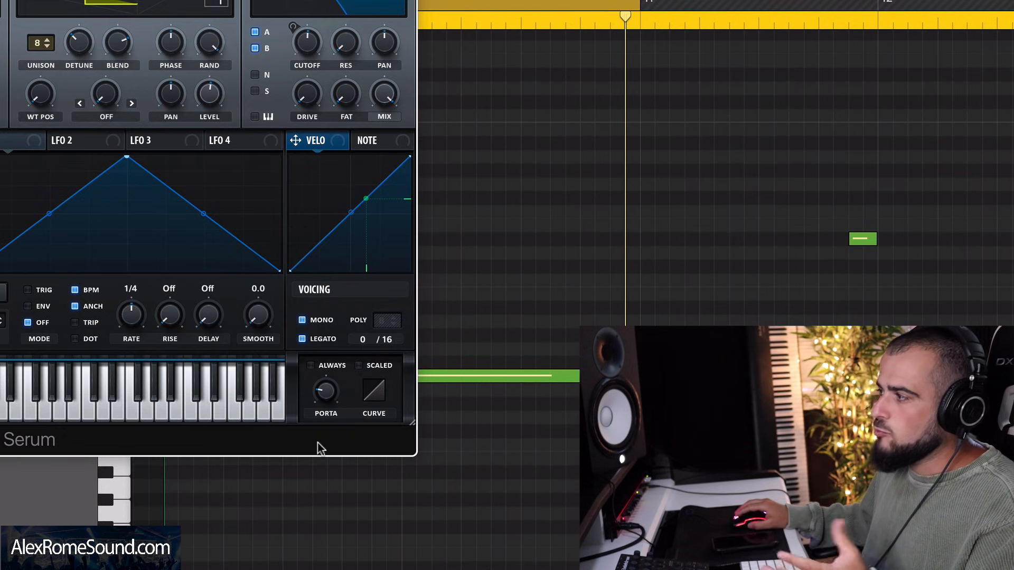
drag(317, 441, 234, 467)
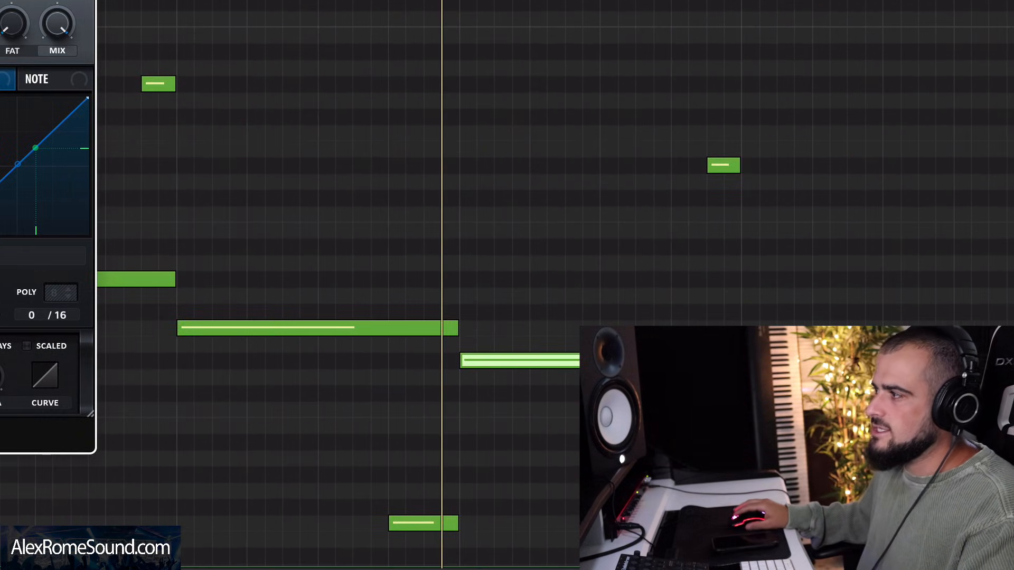
key(space)
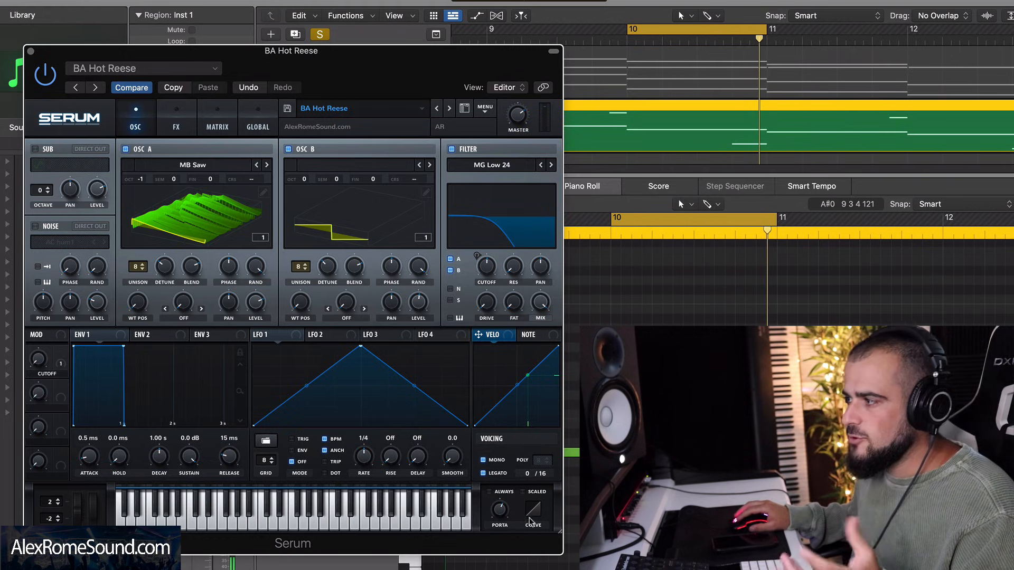
- Enlarge the tracks area and solo the Init track 3 in place of BA Hot Reese
key(super+w)
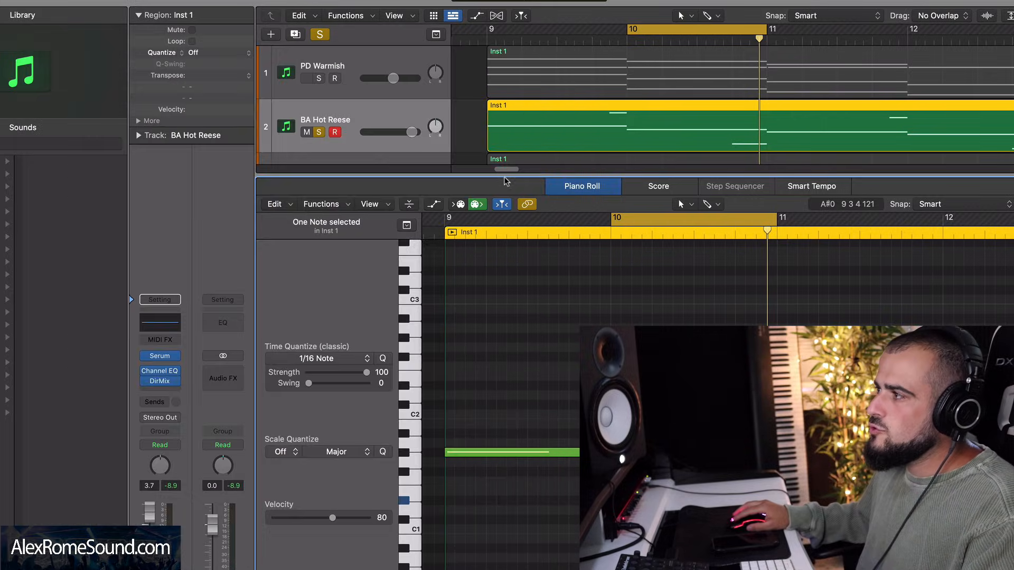
drag(505, 178, 499, 543)
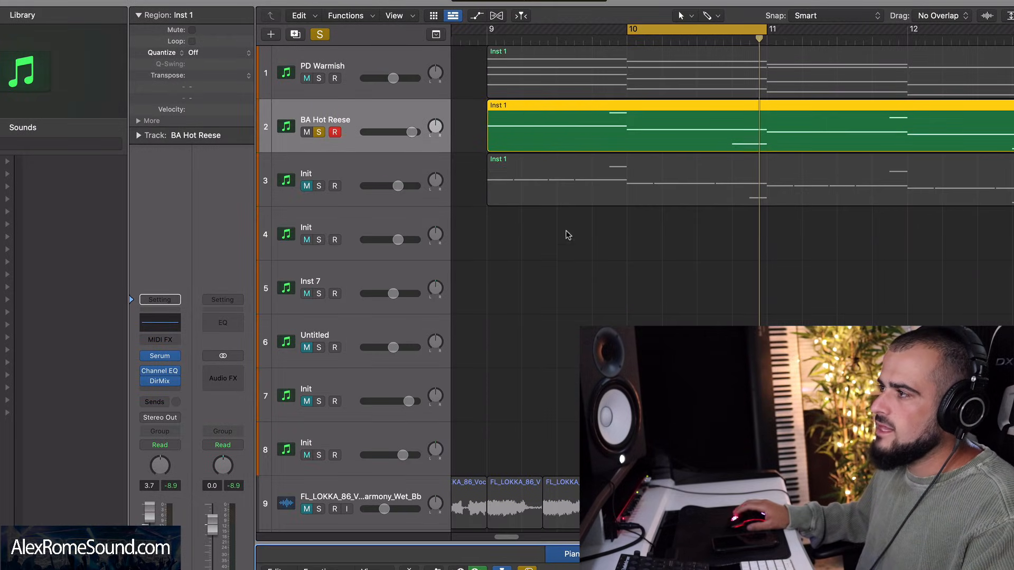
click(319, 187)
click(319, 133)
click(617, 289)
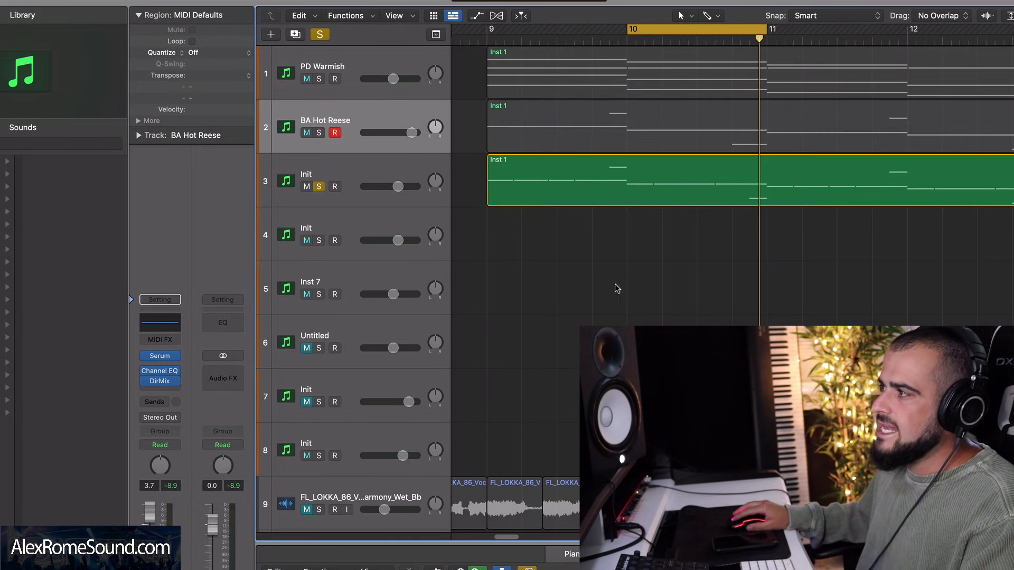
- Raise the volume of the soloed Init track 3 and audition its Sylenth1 part over bar 10
click(392, 162)
drag(398, 187, 417, 186)
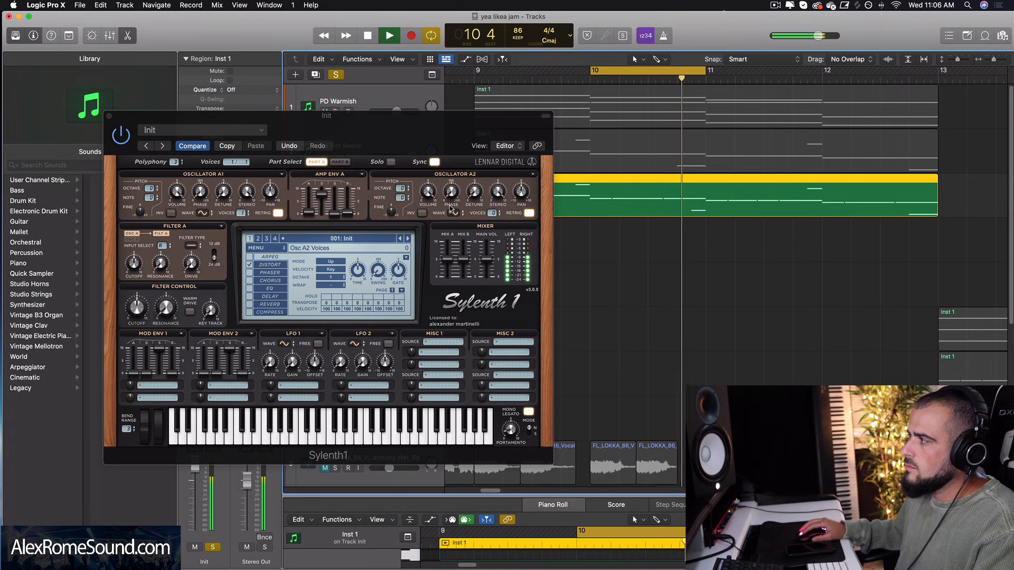
key(space)
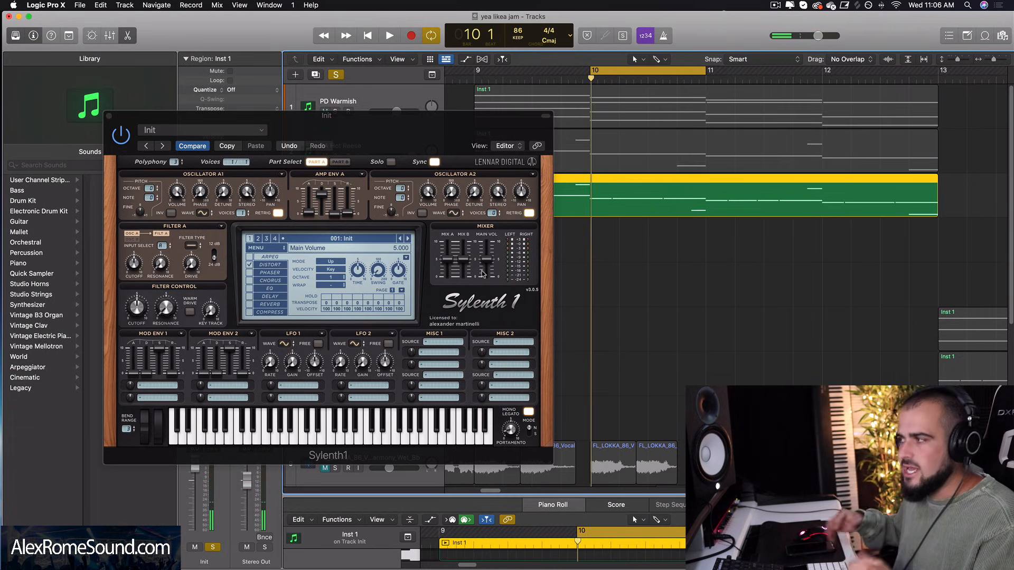
- Check Sylenth1's Mono Legato switch and portamento time, and play the part
click(514, 412)
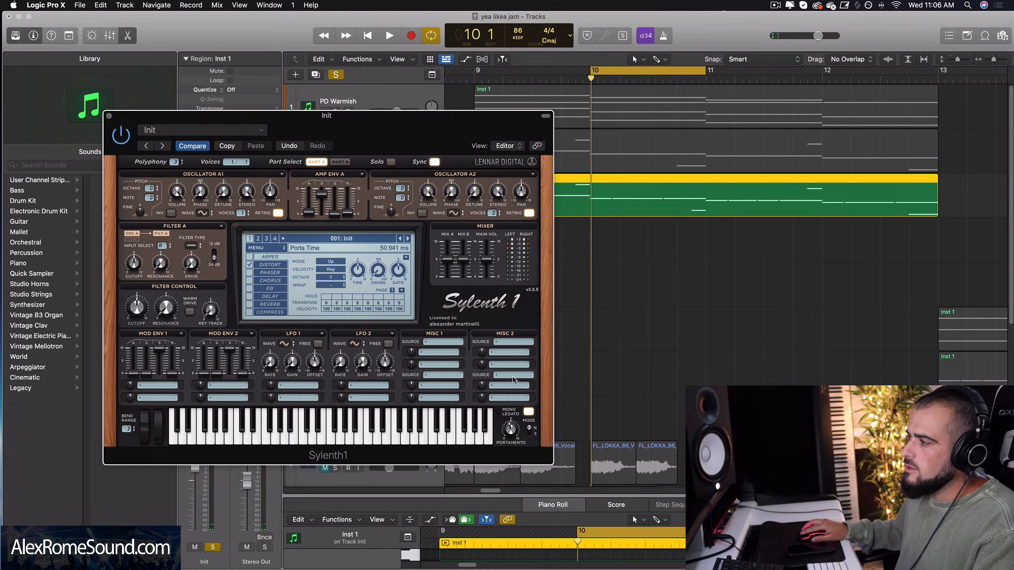
drag(514, 369, 514, 366)
key(space)
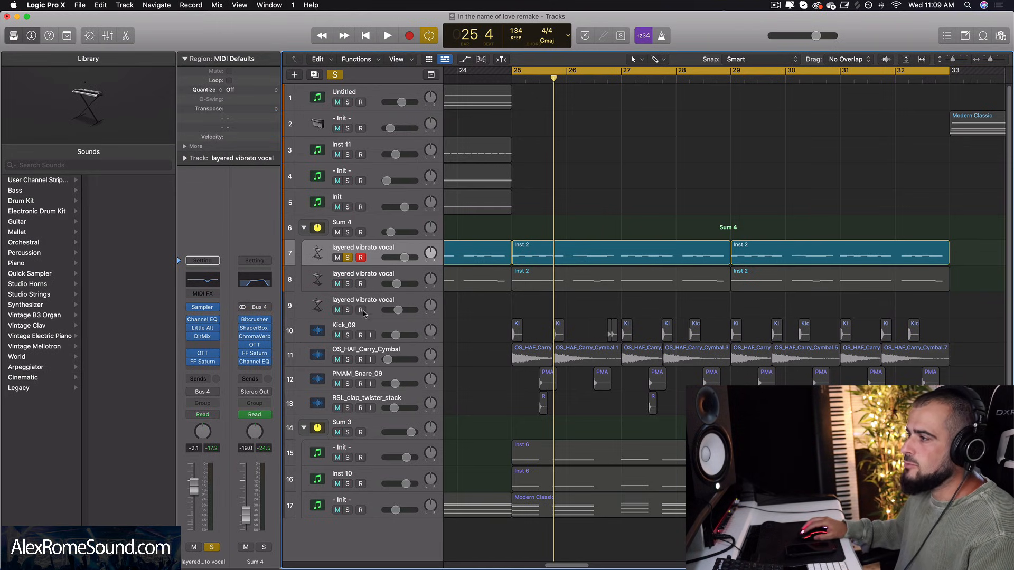
- Open the Sampler of the soloed layered vibrato vocal track, move its window aside and audition the part
click(205, 308)
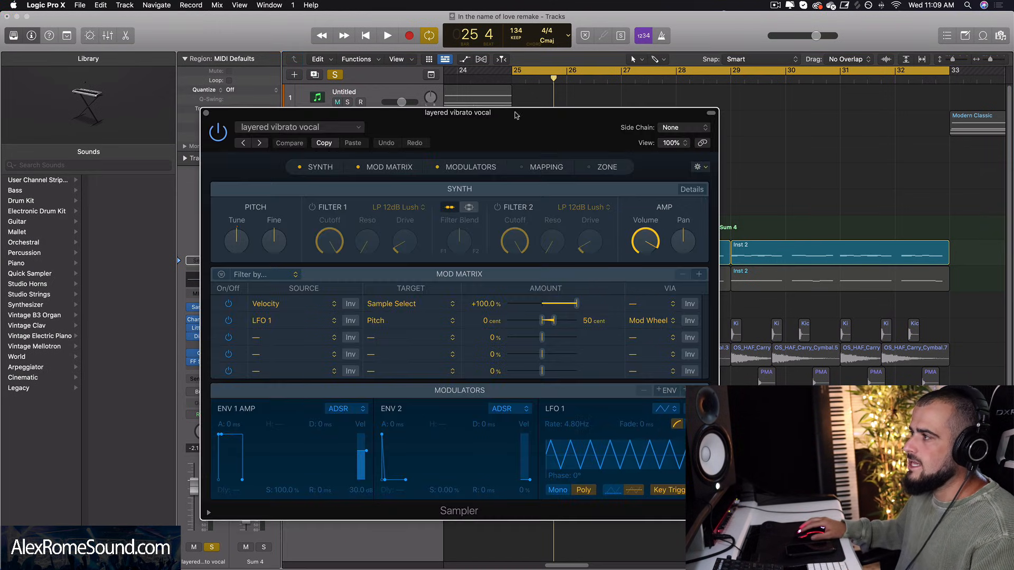
drag(516, 115, 329, 94)
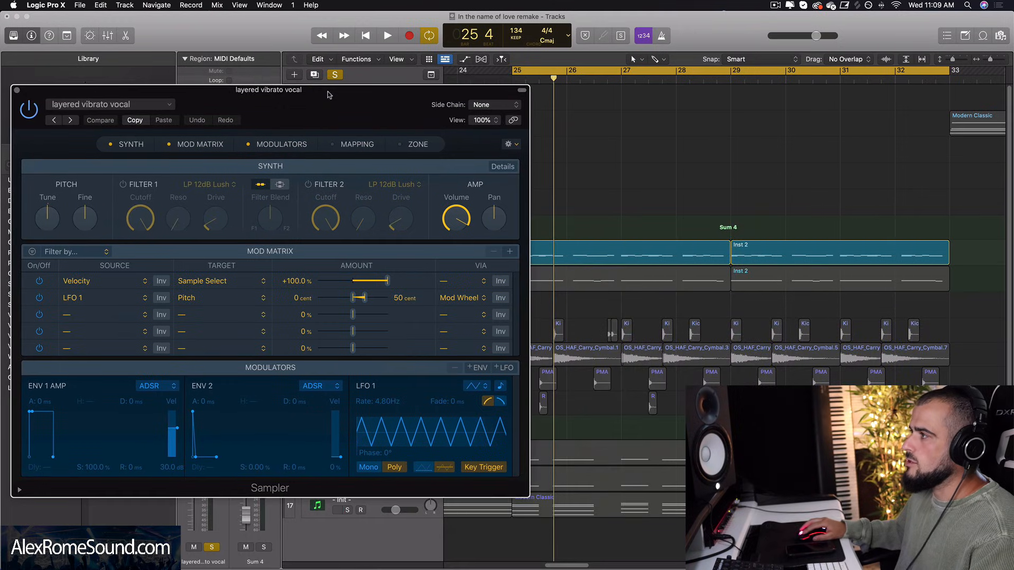
drag(710, 22, 748, 22)
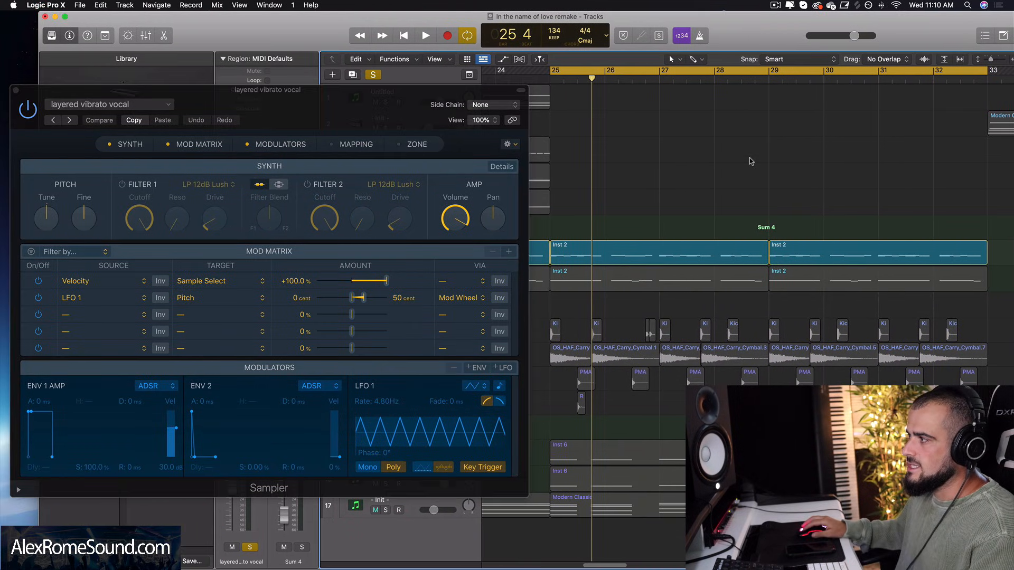
key(space)
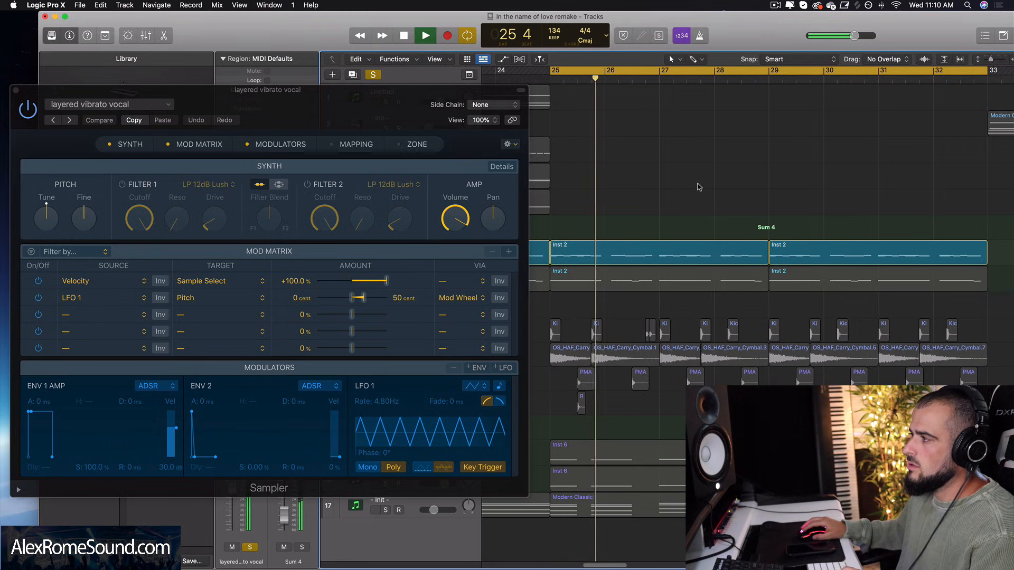
key(space)
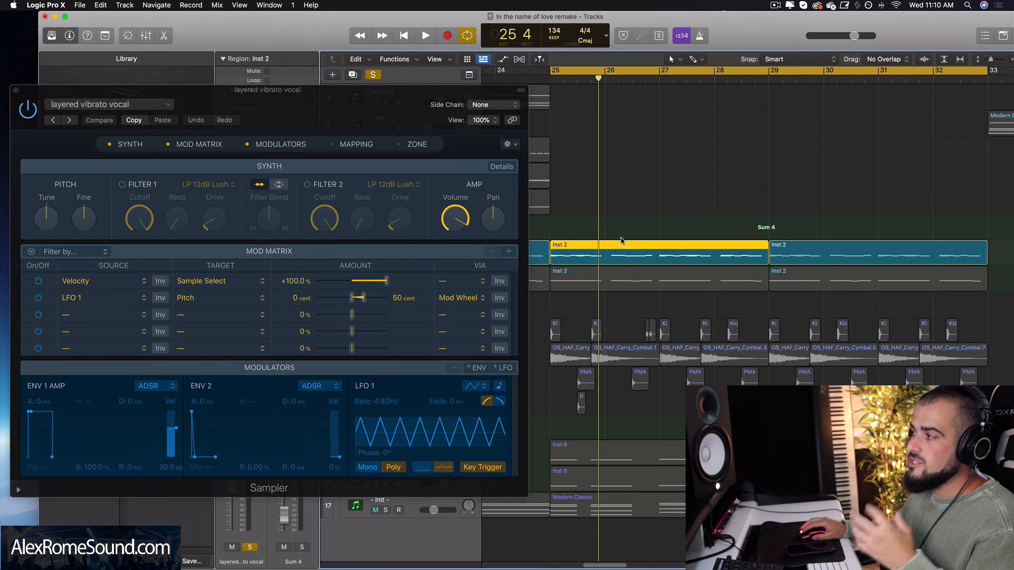
- Select the Inst 2 region at bar 25 and show Sampler's Synth details to inspect the Glide time
drag(552, 210, 570, 246)
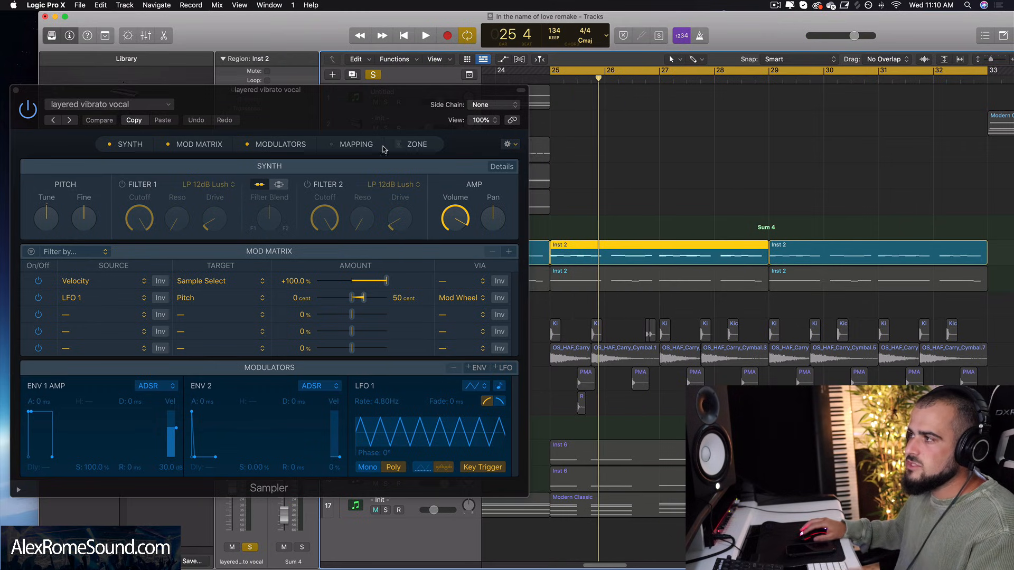
drag(361, 123, 440, 135)
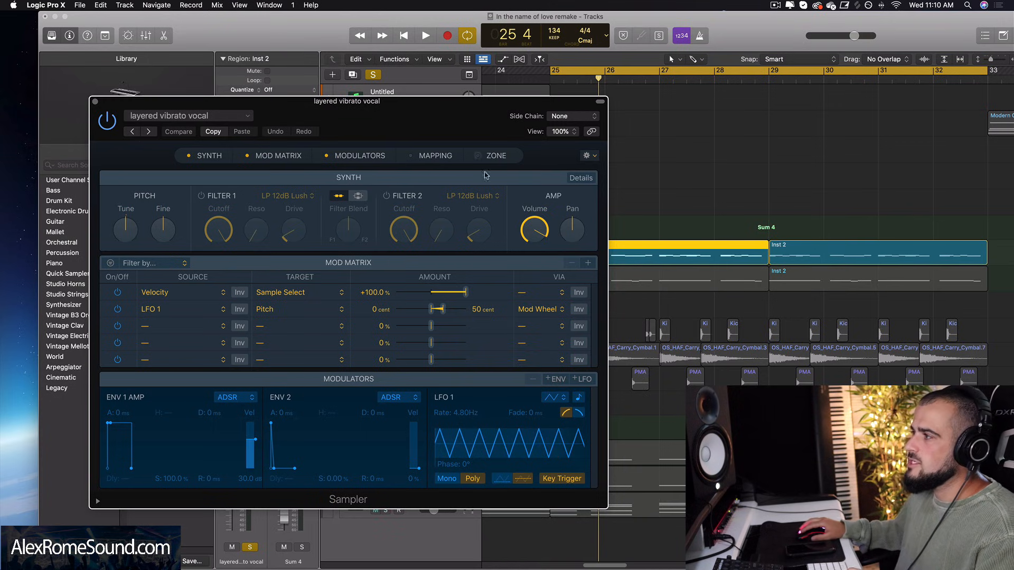
click(581, 178)
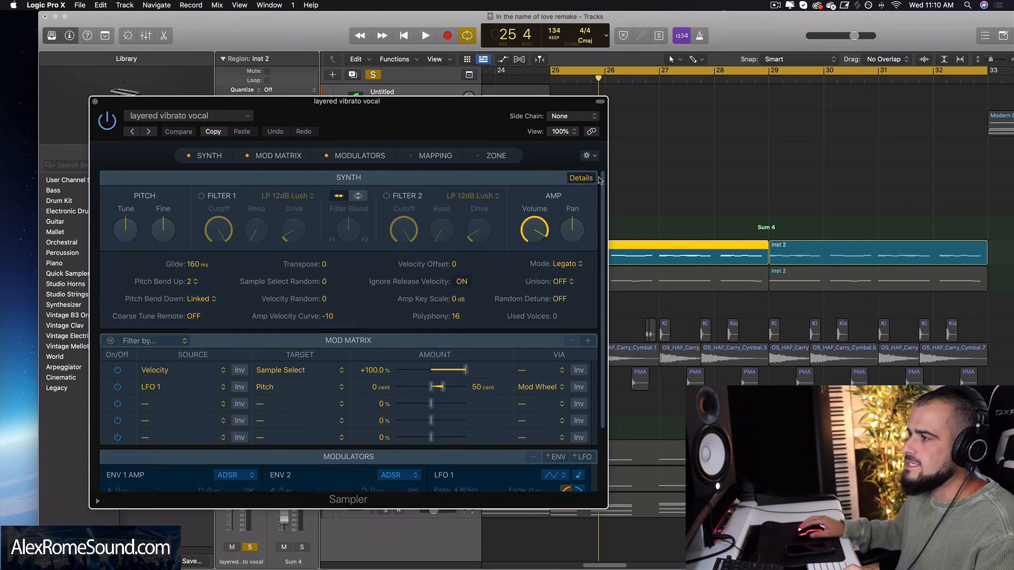
drag(197, 268, 197, 272)
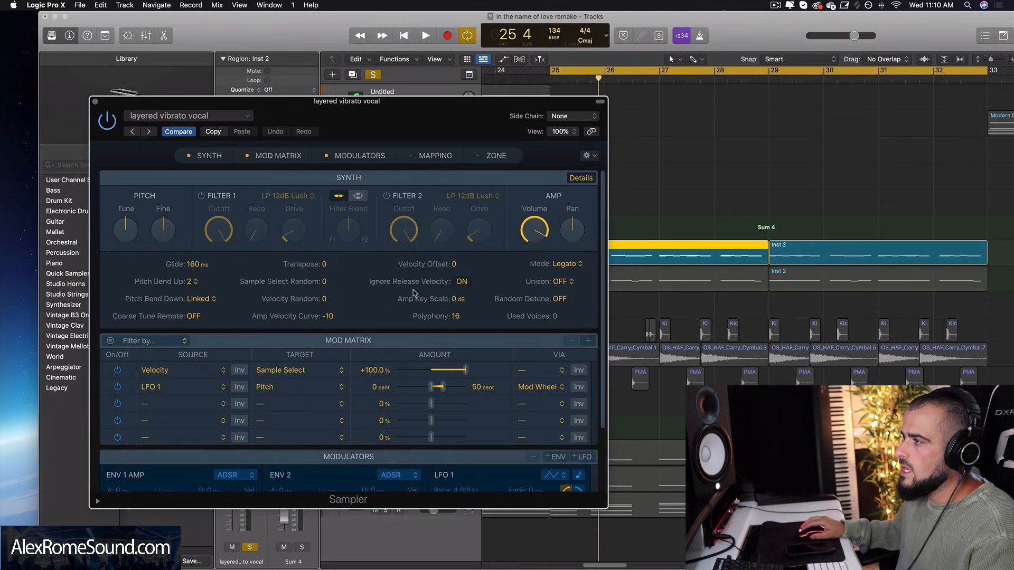
- Switch Sampler's voice mode to Poly and back to Legato
click(571, 266)
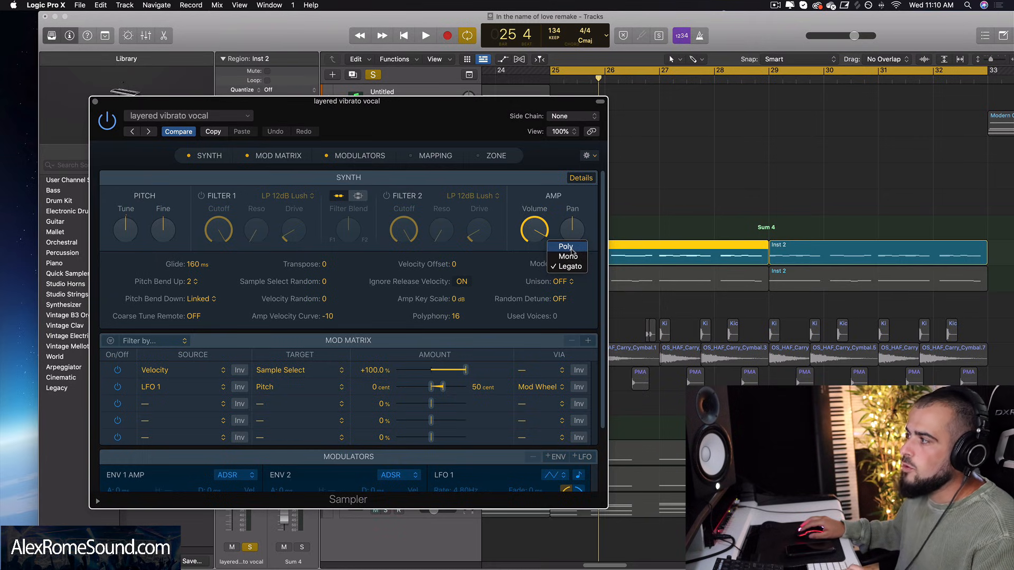
click(565, 247)
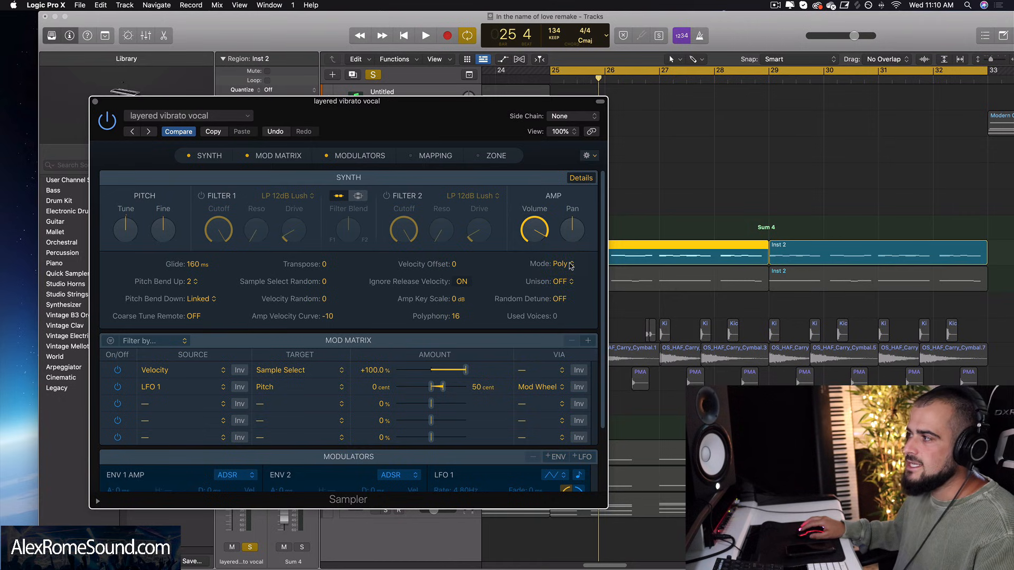
click(571, 265)
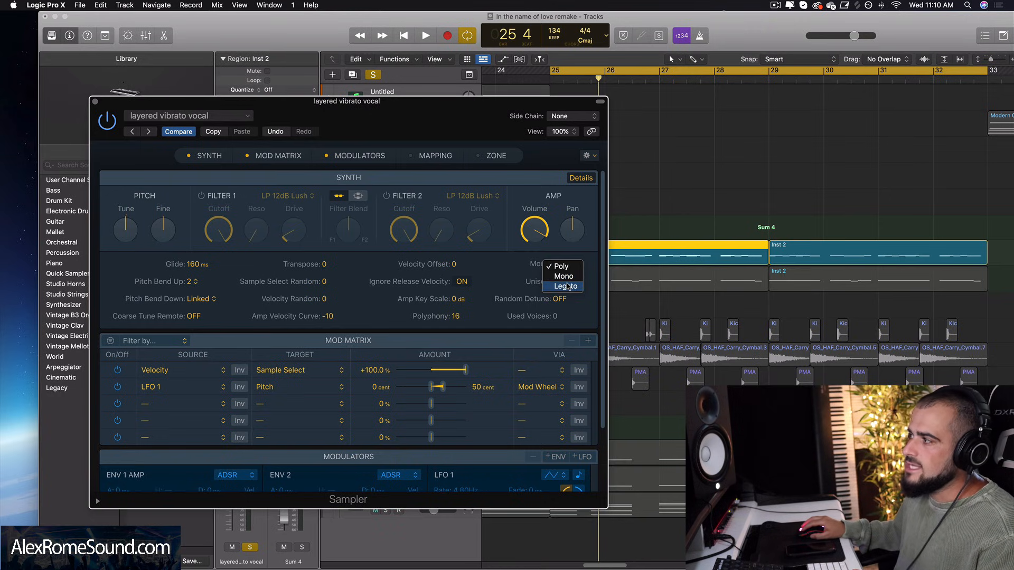
click(566, 286)
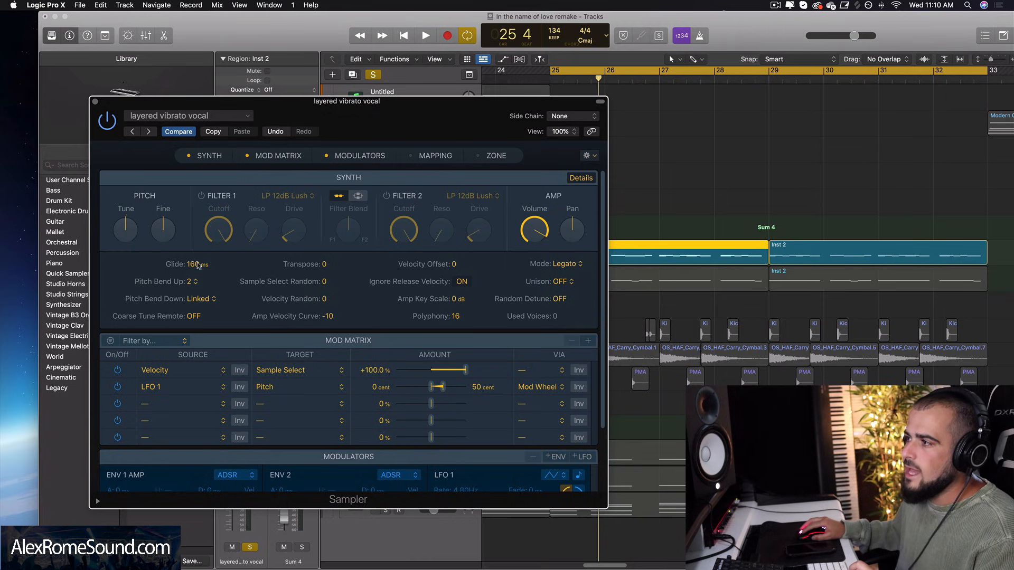
- Close Sampler, unsolo the layered vibrato vocal track and play the full arrangement from bar 25
click(95, 101)
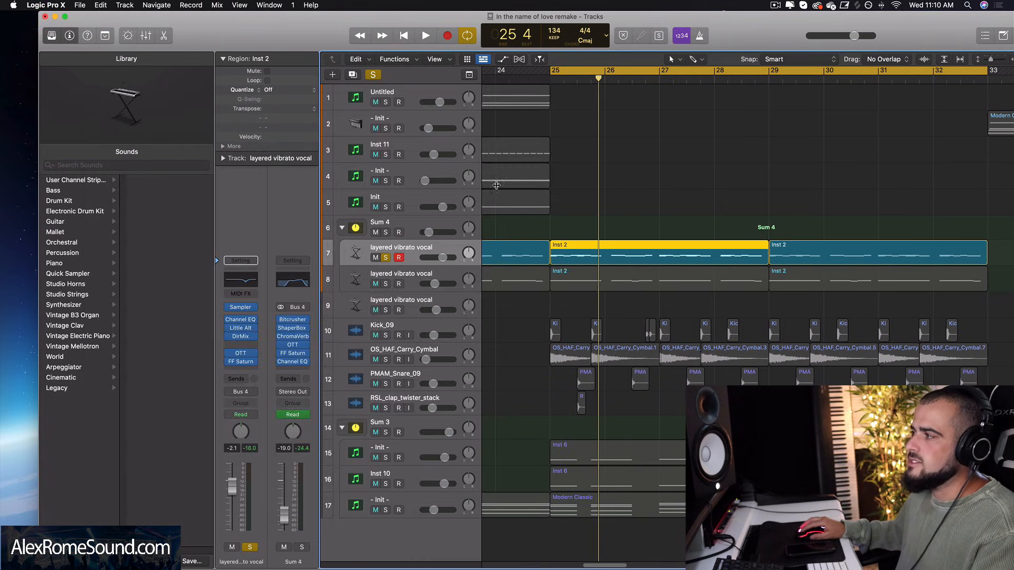
key(space)
key(s)
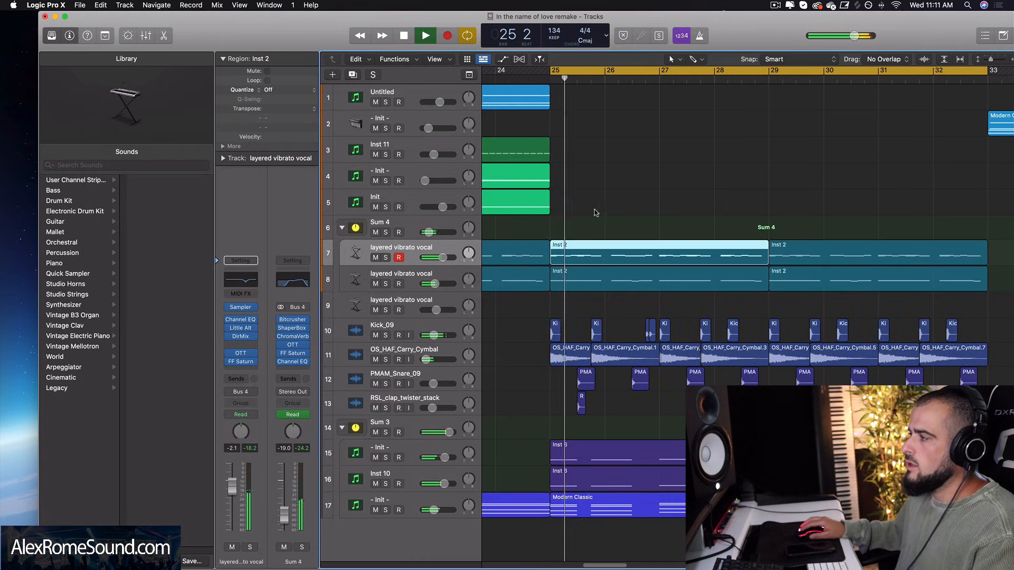